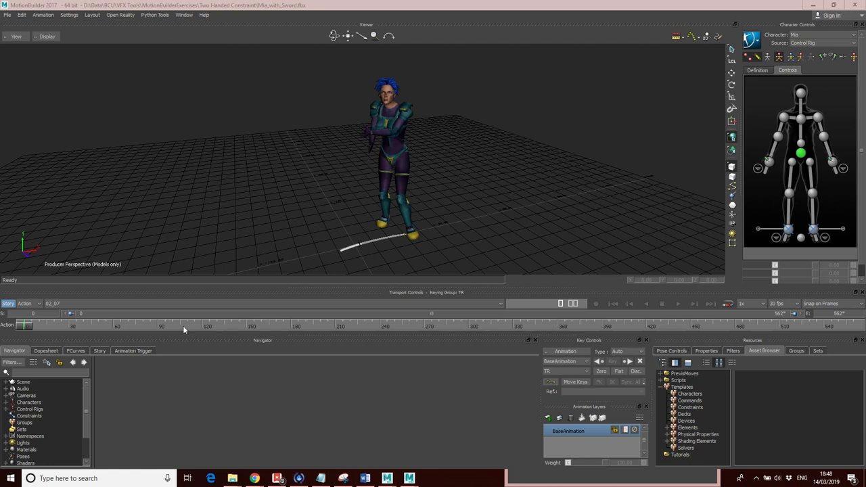
Scrub the animation to frame 87 and examine the character's pose and the sword lying at her feet.
drag(29, 327, 154, 324)
scroll(416, 200, up, 4)
scroll(419, 201, down, 4)
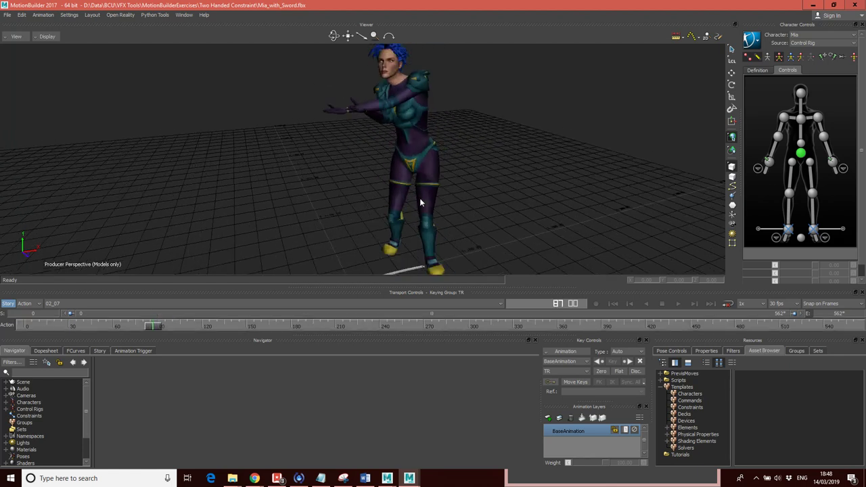
scroll(416, 220, up, 1)
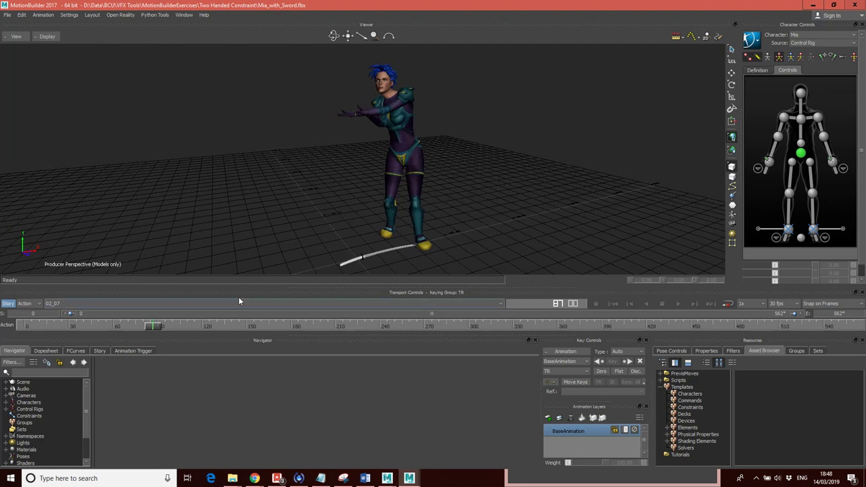
scroll(364, 237, up, 5)
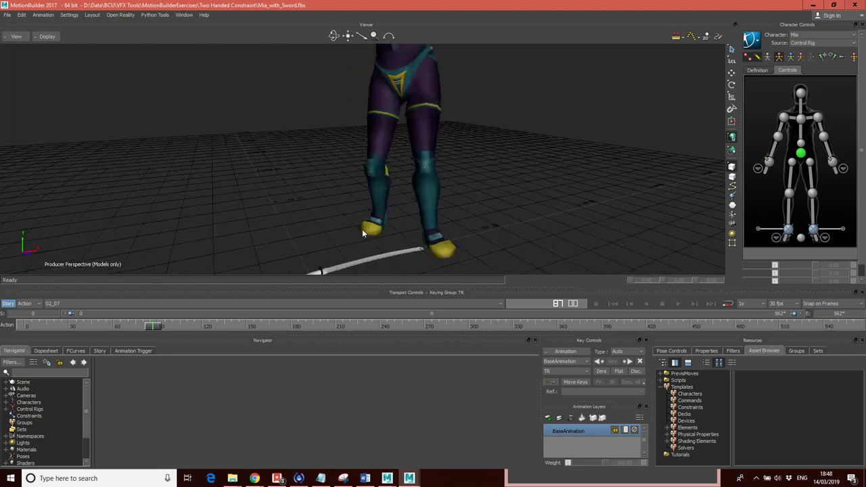
Select the katana lying on the floor and set the viewer's display mode to X-Ray.
shift+drag(362, 230, 379, 201)
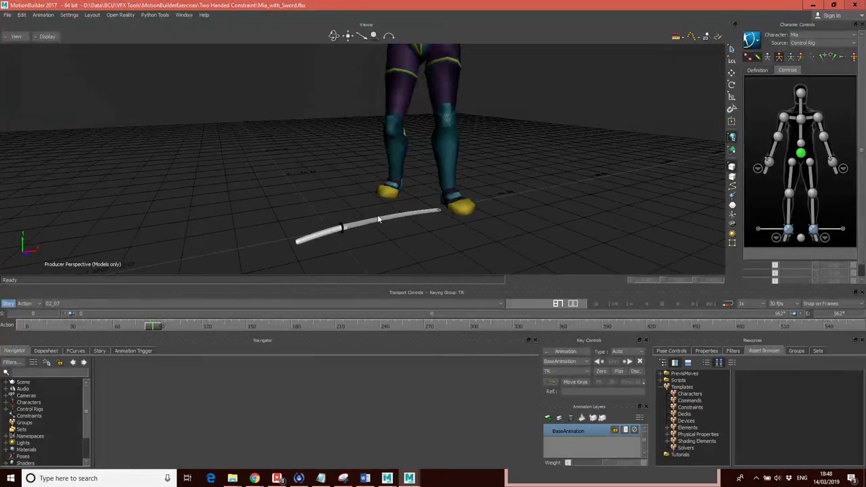
ctrl+shift+drag(376, 235, 385, 150)
scroll(354, 224, up, 5)
ctrl+shift+drag(373, 189, 362, 210)
click(360, 202)
click(47, 36)
click(57, 57)
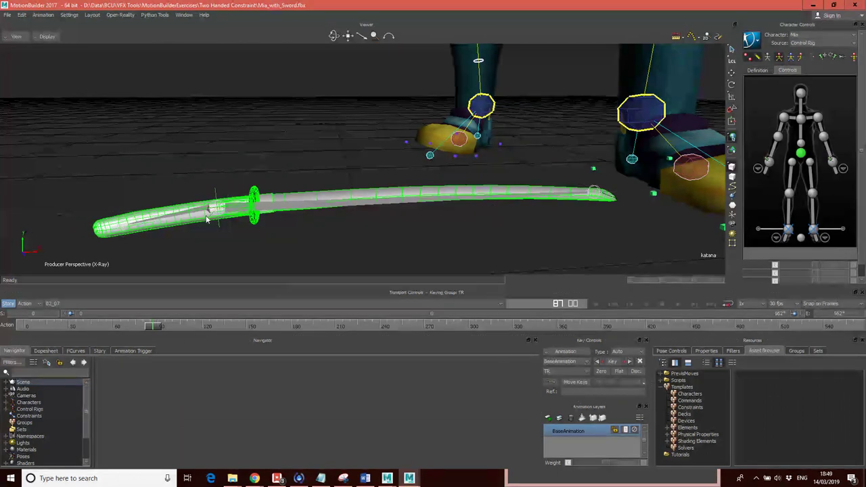
Expand the Scene and joint2 hierarchies and select joint2, joint3 and joint1 to examine the sword's skeleton, ending with joint2 selected.
click(6, 383)
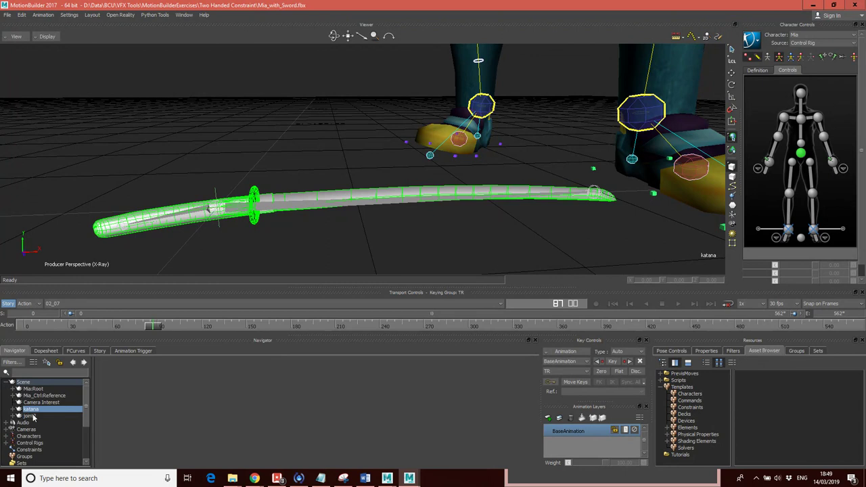
click(18, 416)
click(18, 416)
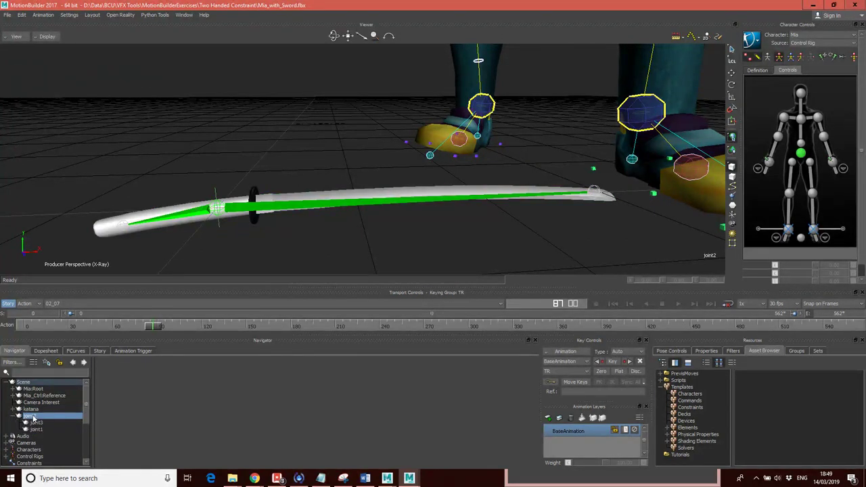
click(37, 422)
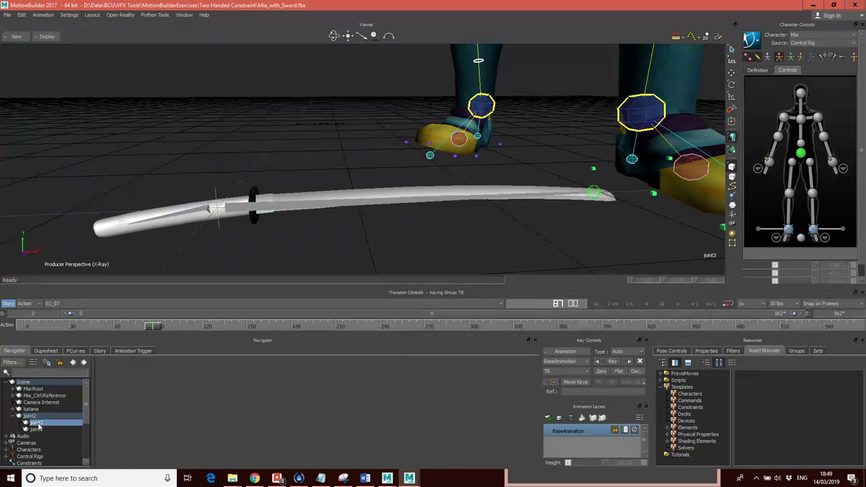
click(38, 430)
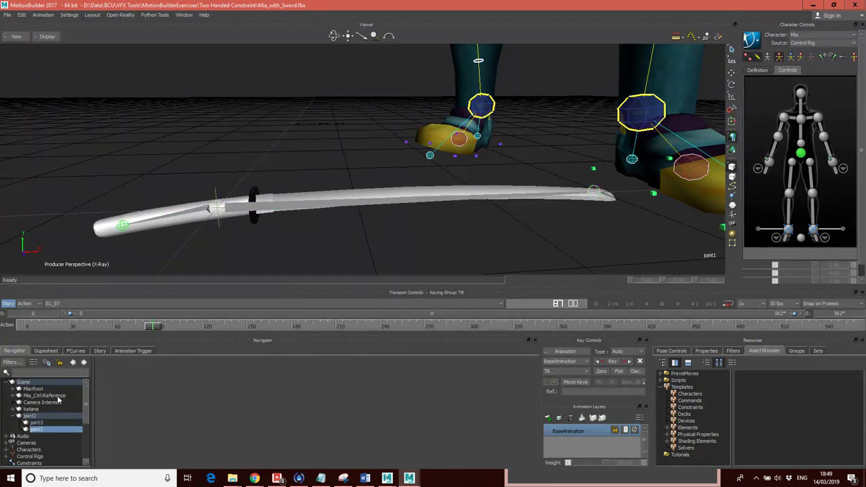
click(31, 416)
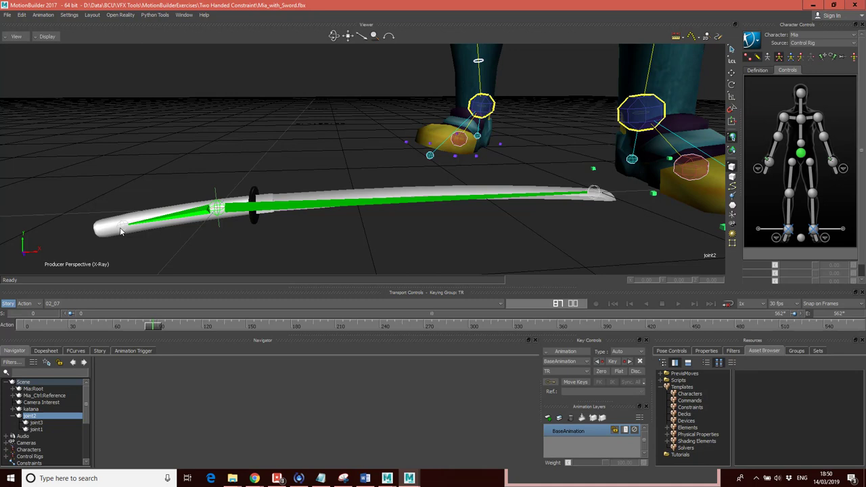
right_click(26, 385)
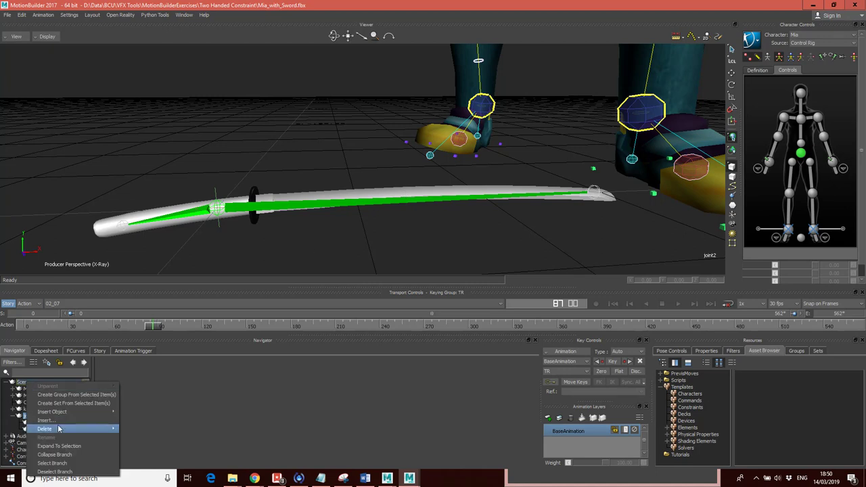
mouse_move(60, 410)
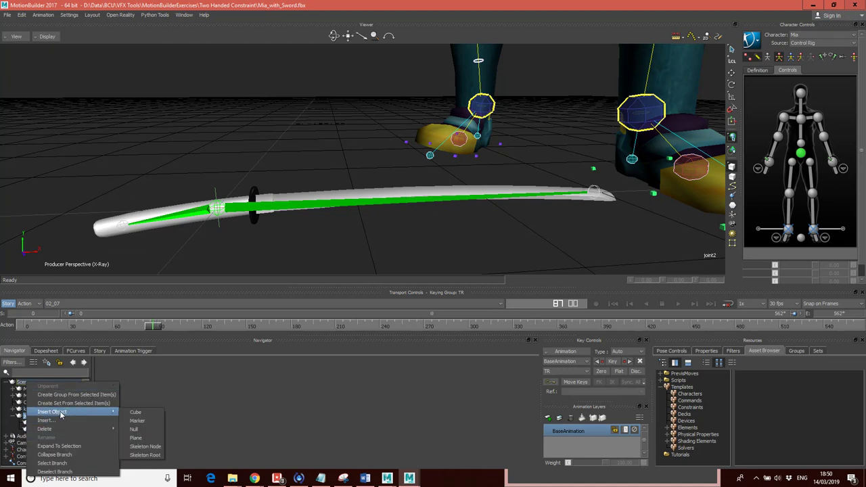
click(147, 455)
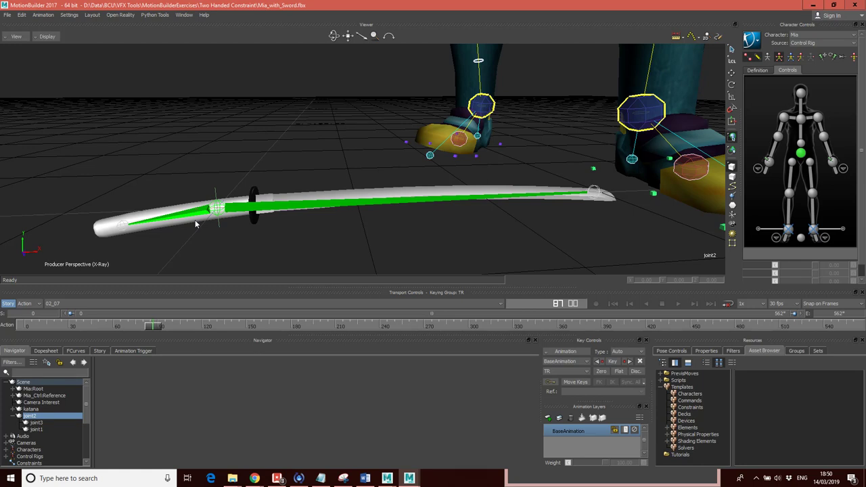
Try raising joint2 to about 9.33 in Y to test whether the katana follows, and undo the move.
click(731, 72)
drag(212, 162, 213, 98)
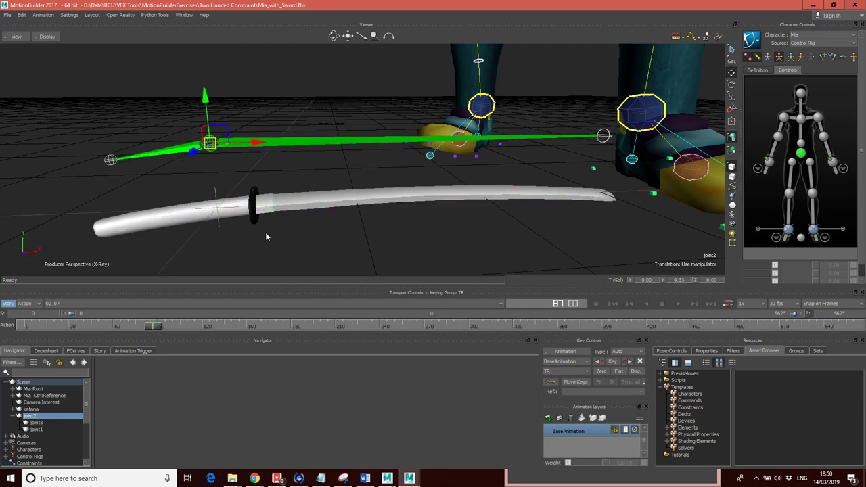
key(ctrl+z)
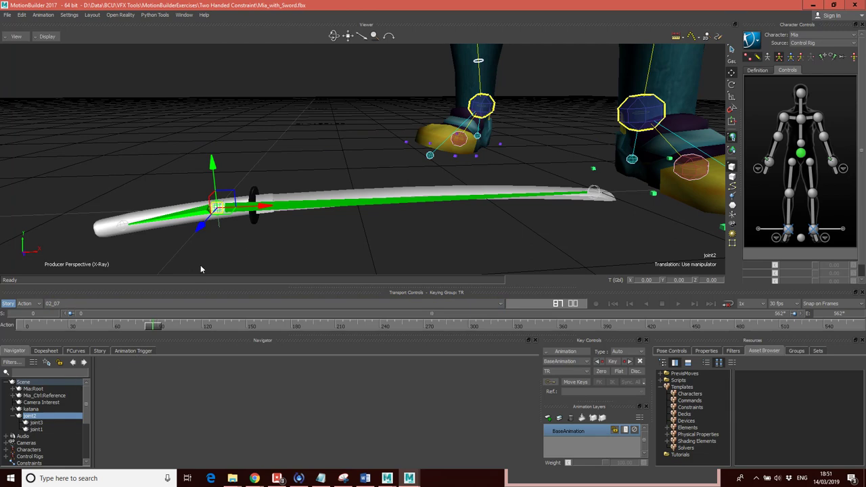
Parent the katana model to joint2 in the scene hierarchy.
click(29, 410)
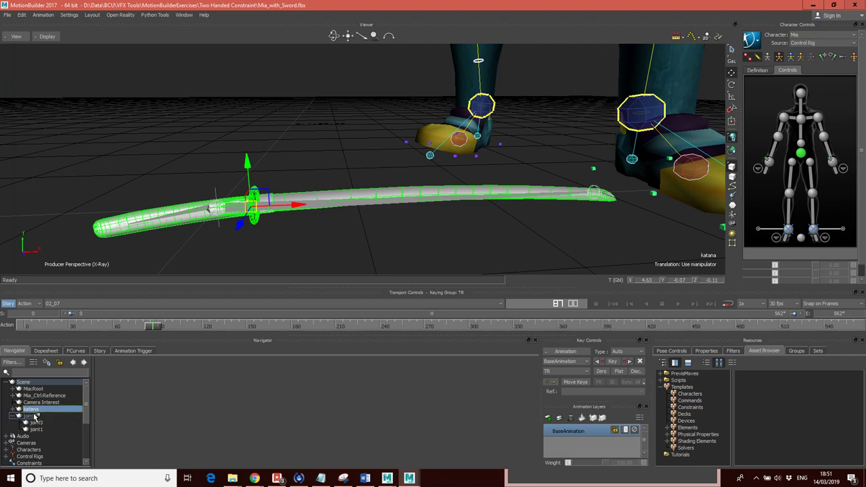
drag(36, 415, 36, 416)
mouse_move(32, 416)
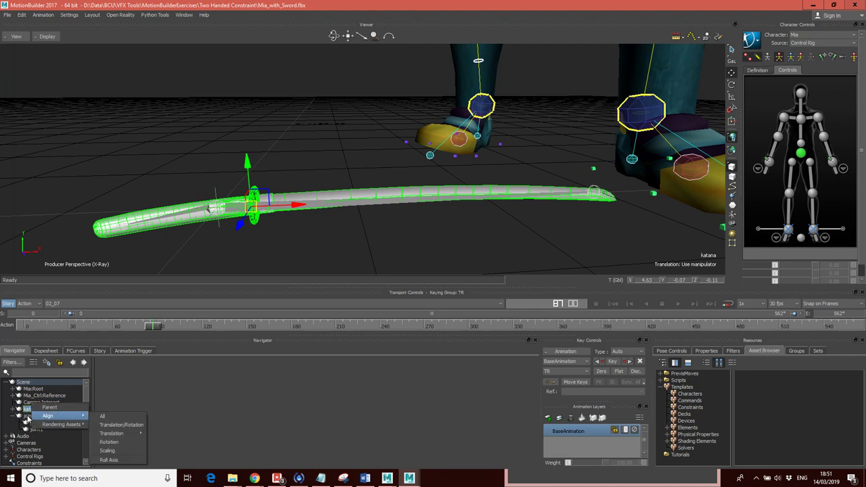
click(52, 407)
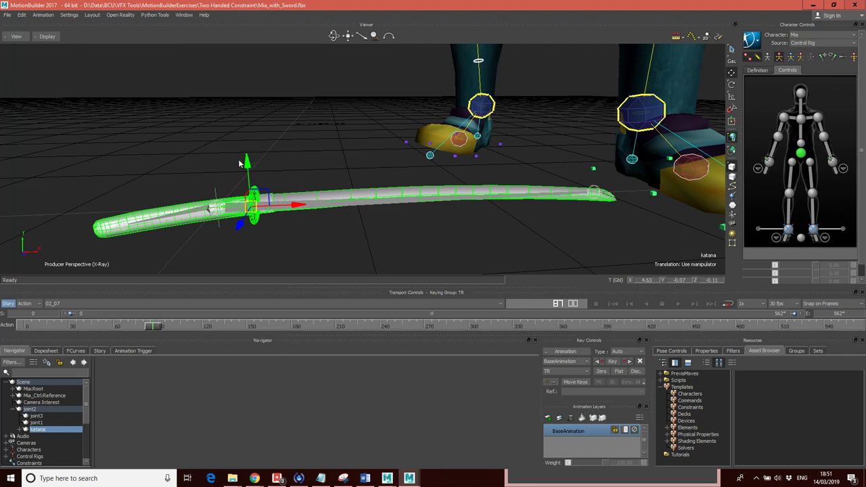
Raise joint2 together with its parented katana to about 6.26 in global Y.
click(34, 411)
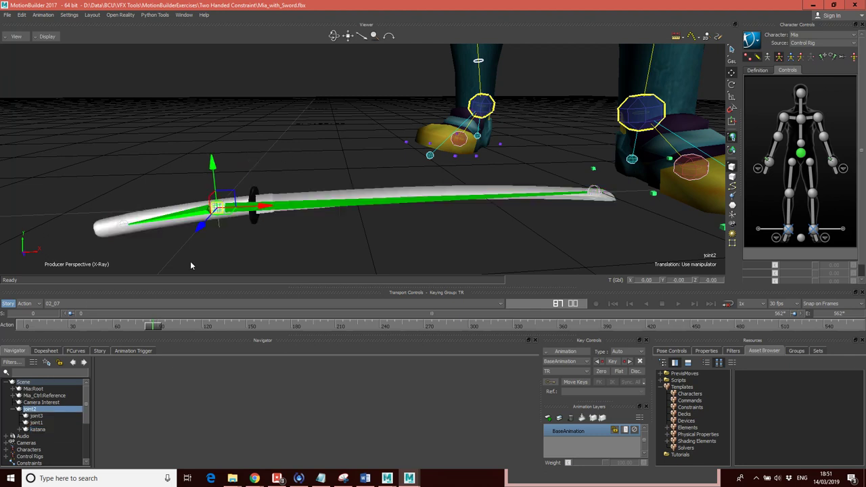
drag(213, 159, 258, 118)
click(732, 86)
ctrl+drag(311, 122, 329, 235)
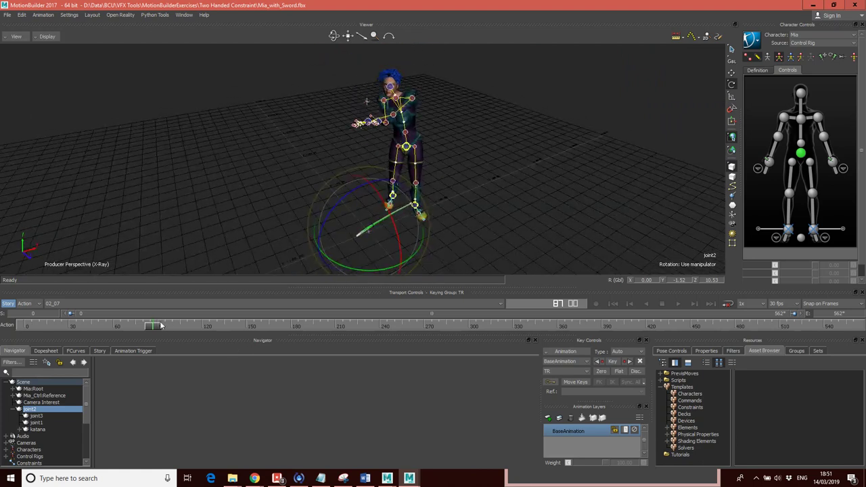
Scrub the animation to frame 142, viewing the character's hands from different sides.
drag(160, 326, 200, 326)
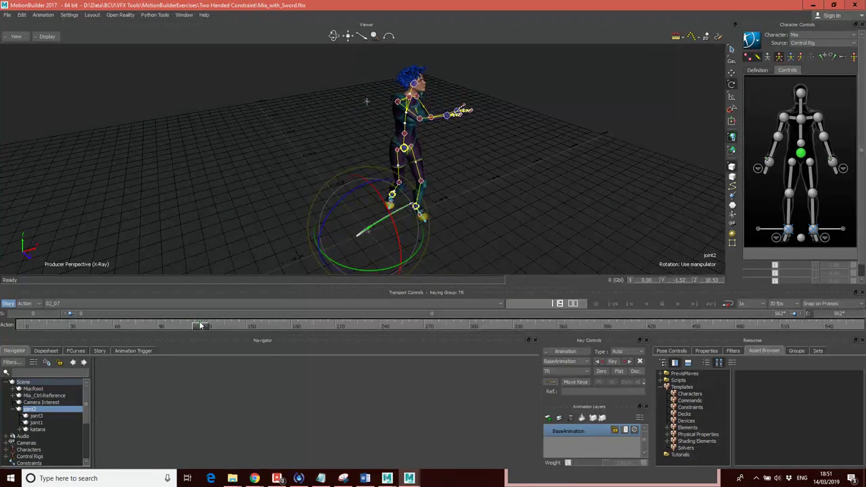
ctrl+shift+drag(419, 120, 362, 117)
ctrl+drag(393, 141, 424, 160)
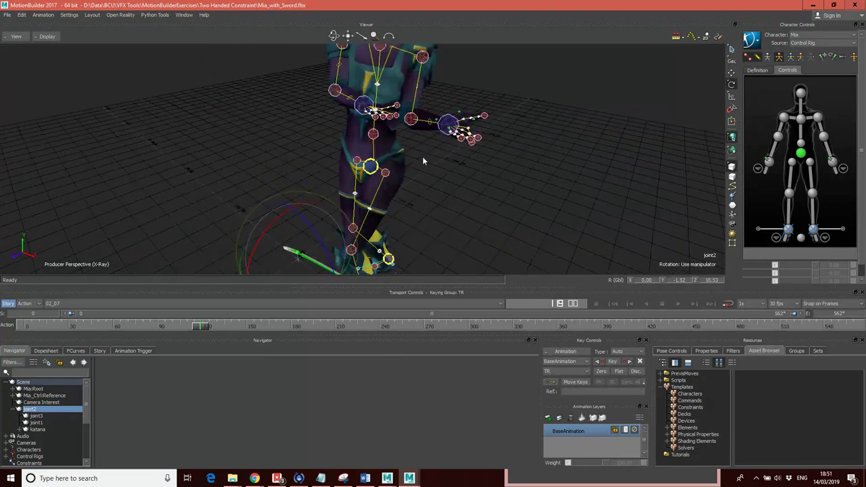
drag(205, 327, 234, 327)
ctrl+shift+drag(282, 198, 439, 153)
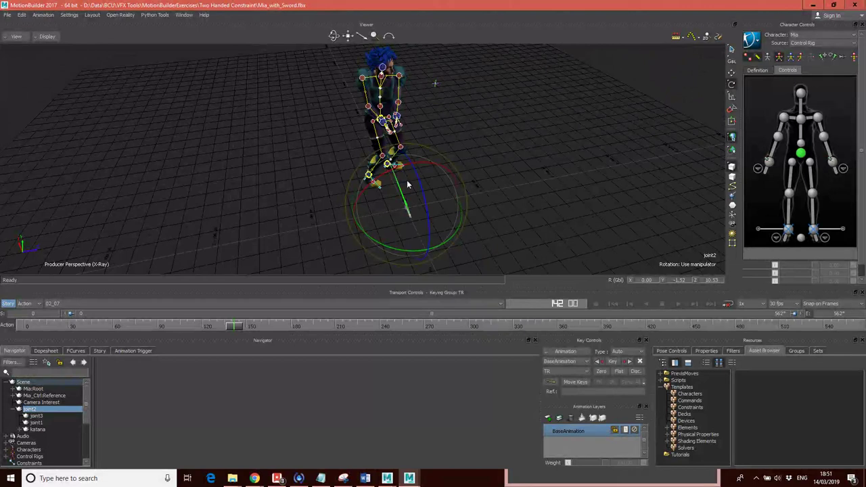
Rotate joint2 to stand the katana upright and raise it to hand height, about 122 in global Y.
scroll(424, 140, up, 3)
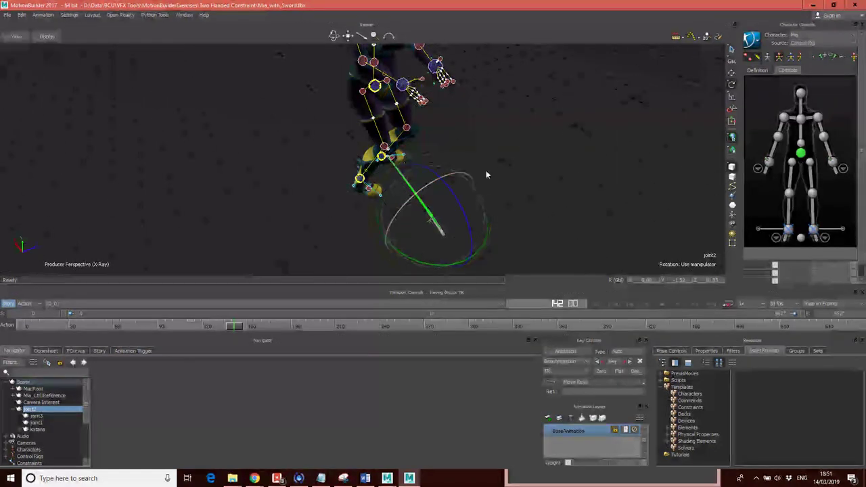
click(731, 73)
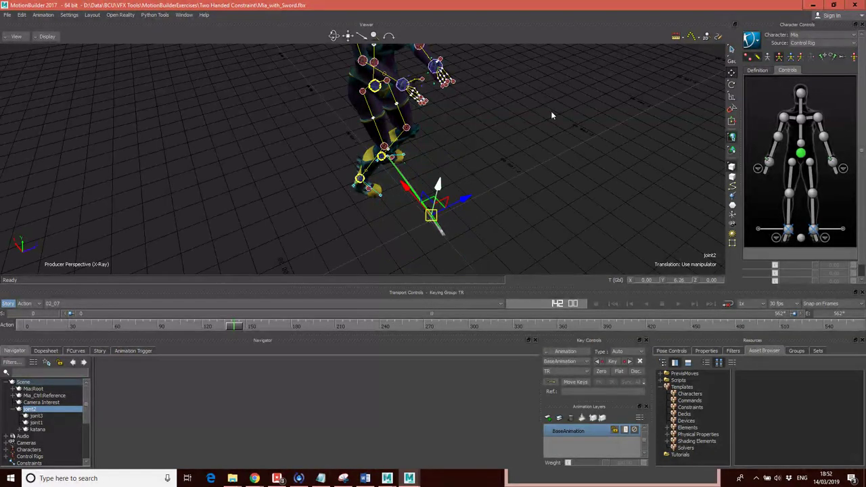
click(732, 85)
drag(439, 174, 439, 15)
click(732, 73)
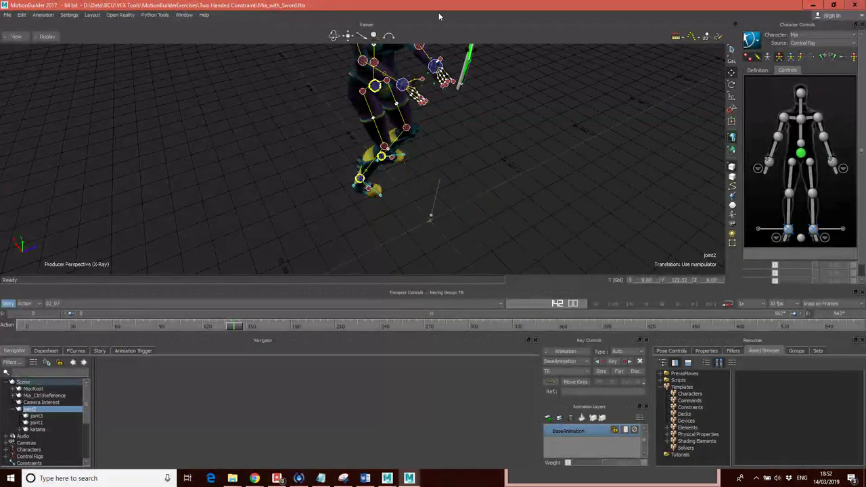
Move joint2 to the character's hands at about X -7.22, Y 124.55, Z -23.78.
ctrl+shift+drag(501, 73, 452, 166)
ctrl+shift+drag(491, 117, 459, 75)
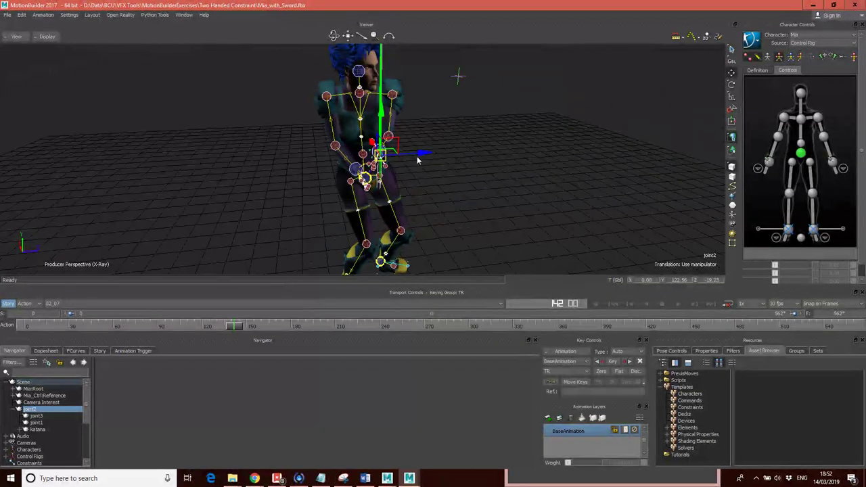
drag(424, 154, 424, 159)
scroll(426, 157, up, 4)
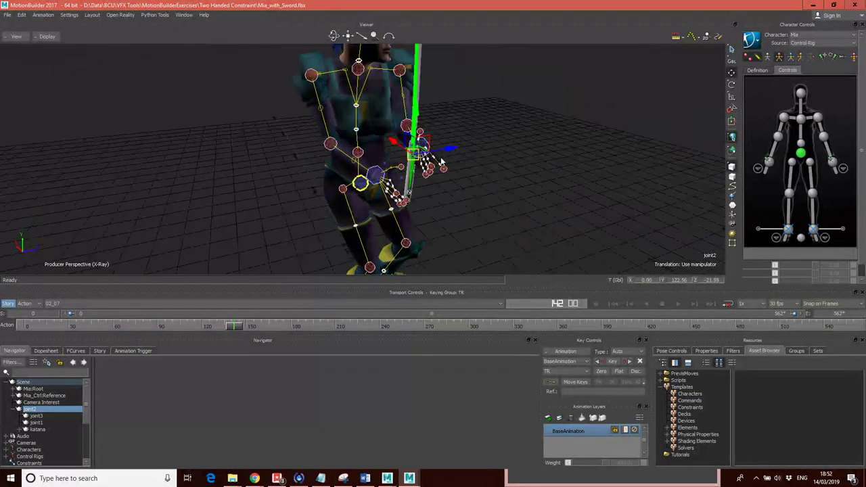
ctrl+shift+drag(505, 169, 510, 119)
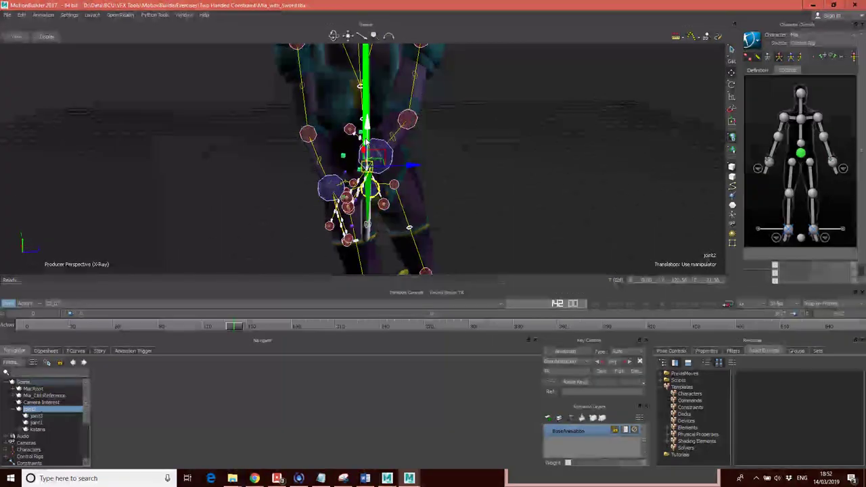
ctrl+shift+drag(411, 149, 623, 157)
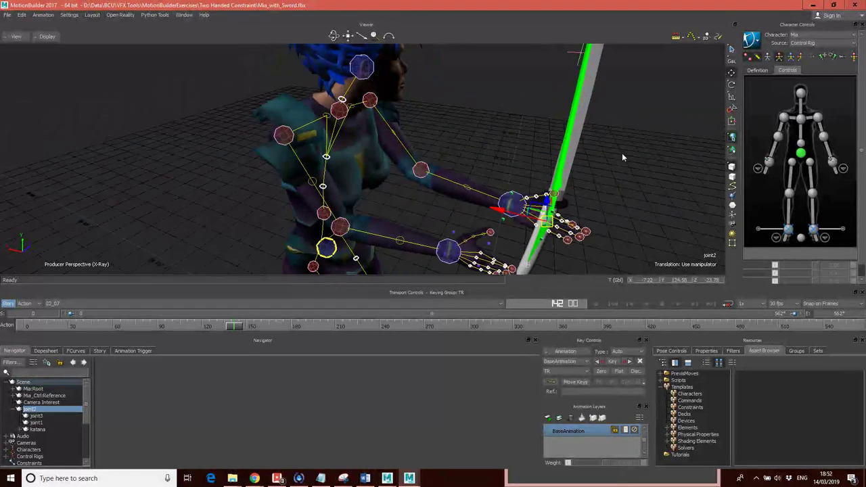
Tilt joint2 so the blade leans forward and shift it to about X -5.77, aligning the handle with both hands.
click(732, 98)
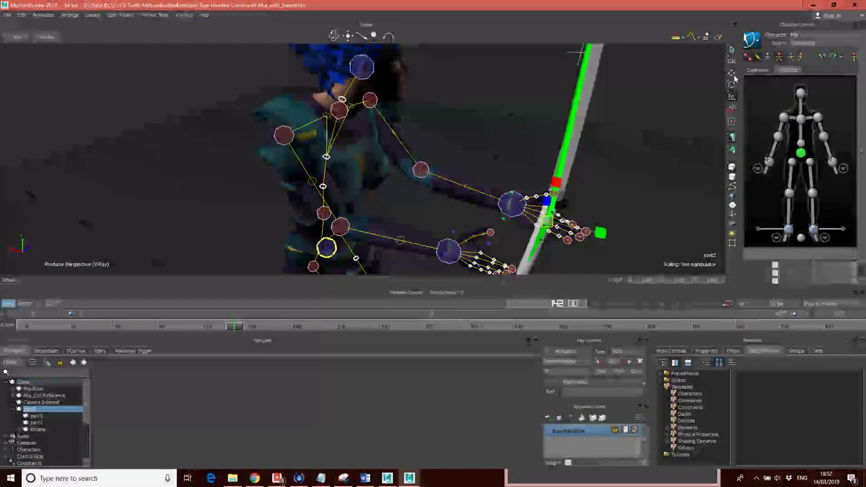
key(e)
mouse_move(582, 184)
mouse_down()
mouse_move(594, 190)
mouse_move(553, 191)
mouse_move(585, 195)
mouse_up()
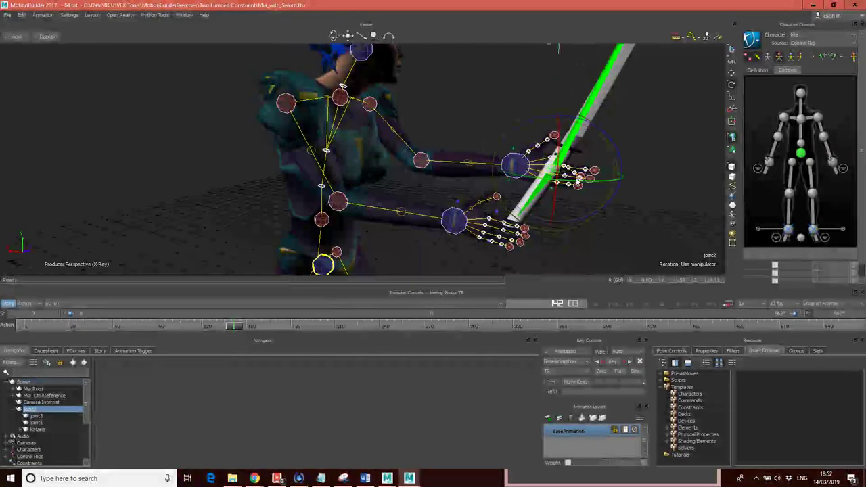
click(732, 72)
drag(503, 163, 498, 166)
mouse_move(630, 167)
ctrl+shift+mouse_down()
mouse_move(616, 149)
mouse_move(630, 153)
ctrl+shift+mouse_up()
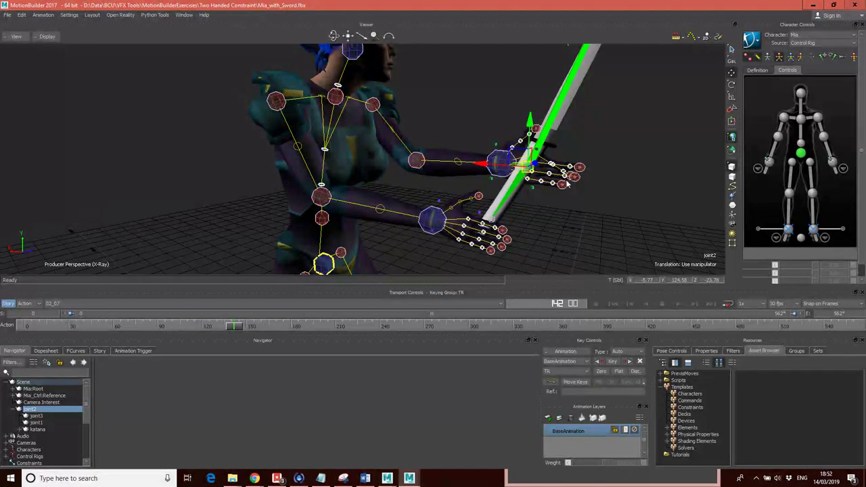
ctrl+shift+drag(571, 193, 488, 141)
scroll(487, 144, down, 2)
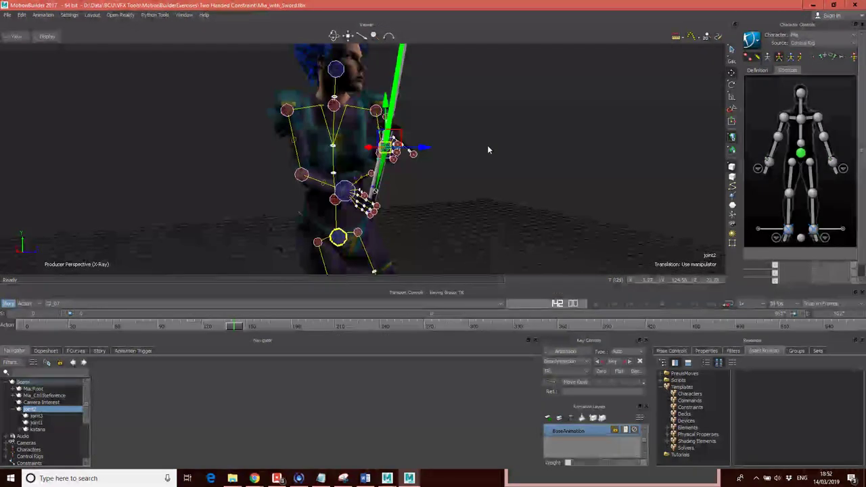
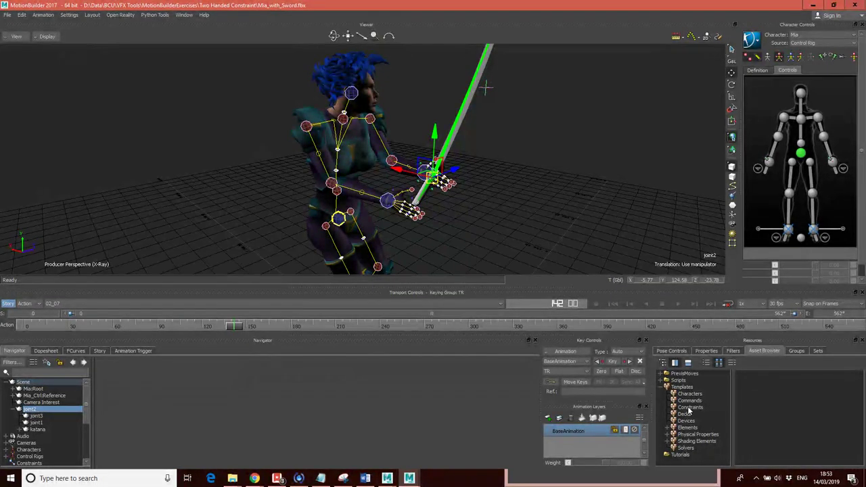
Add a Parent/Child constraint from the constraint templates to the scene.
click(689, 407)
drag(768, 460, 804, 459)
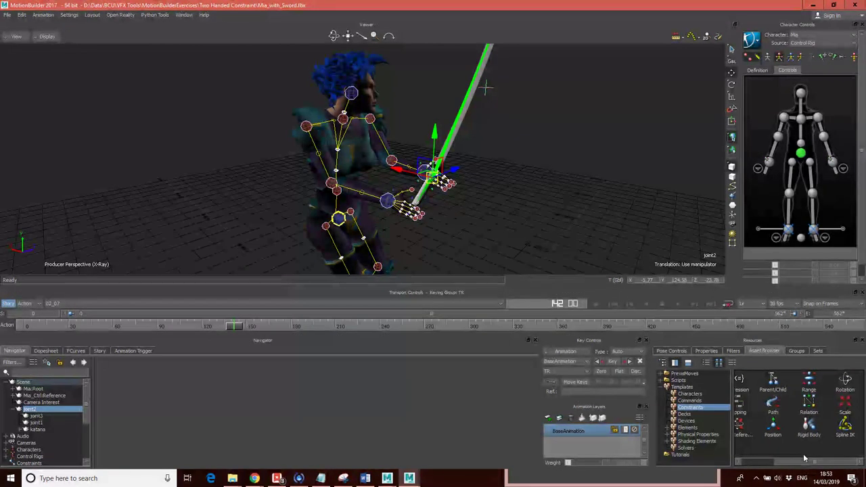
drag(777, 381, 569, 192)
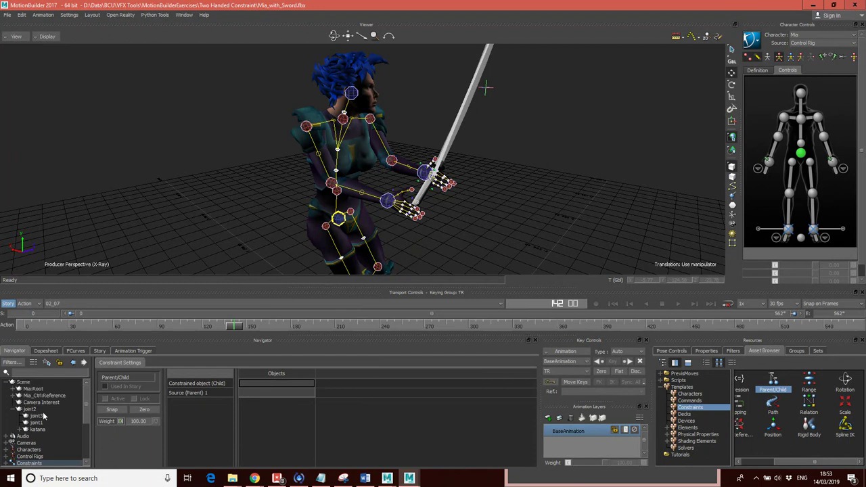
Expand the scene's Constraints branch and select the new Parent/Child constraint.
scroll(34, 438, down, 3)
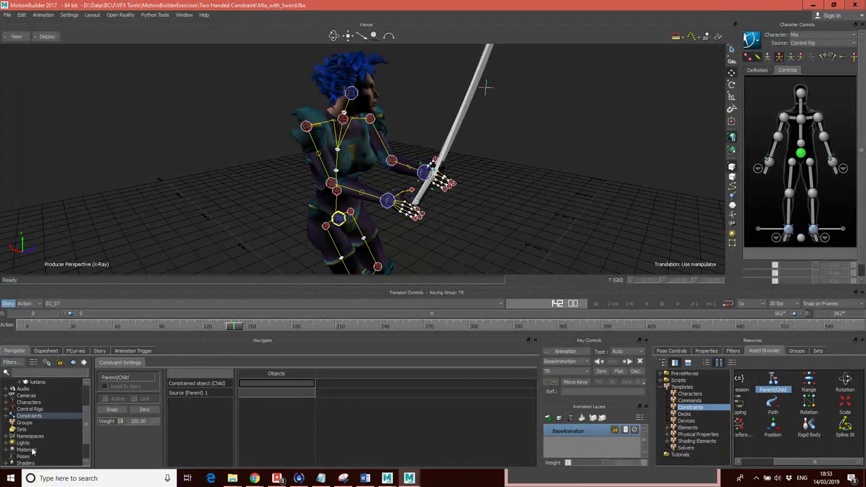
click(7, 415)
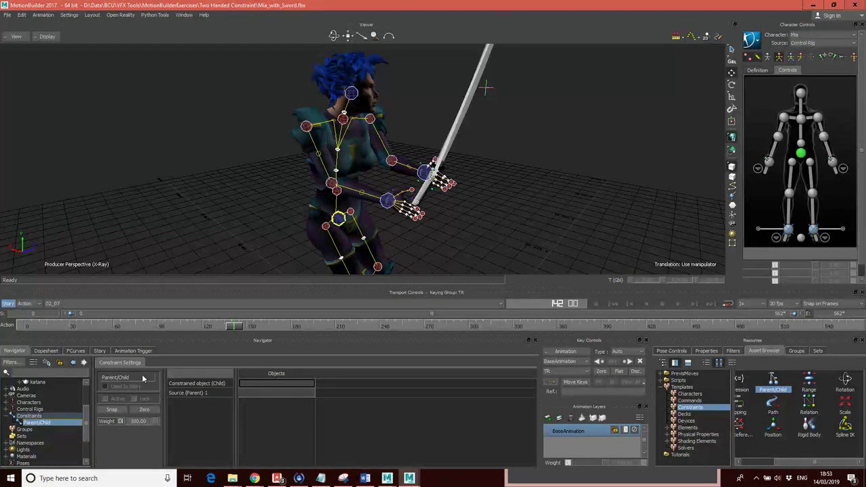
right_click(51, 425)
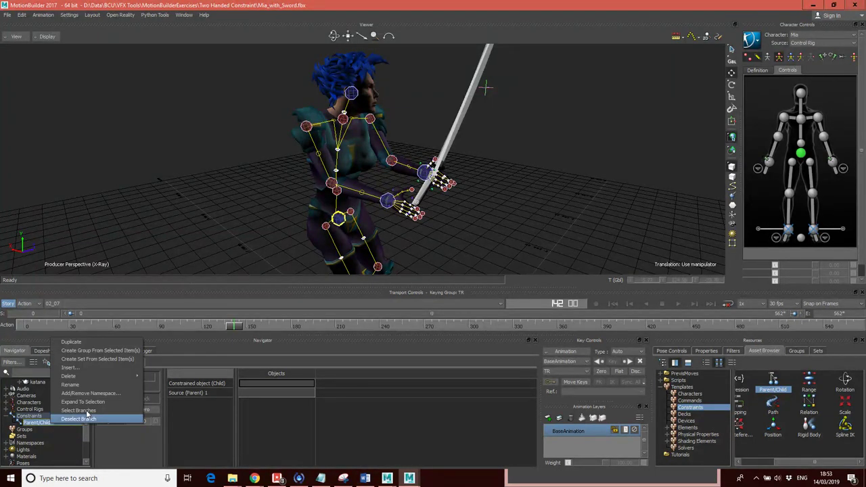
click(39, 443)
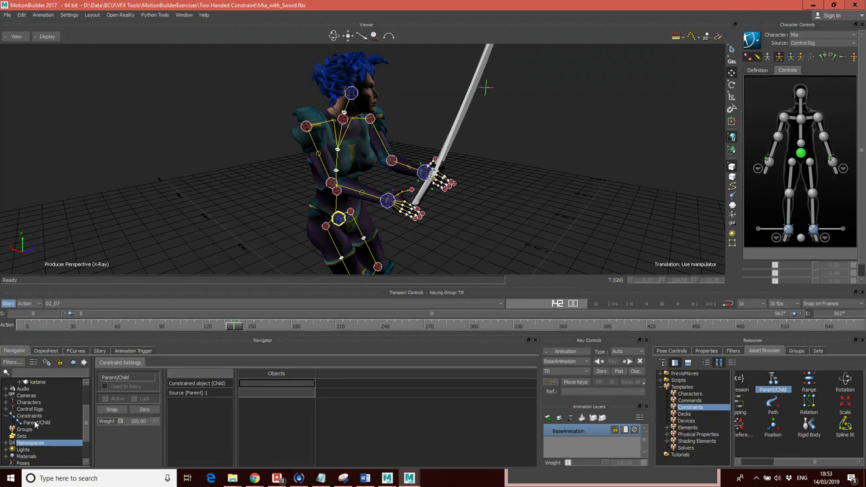
click(38, 423)
scroll(51, 425, down, 1)
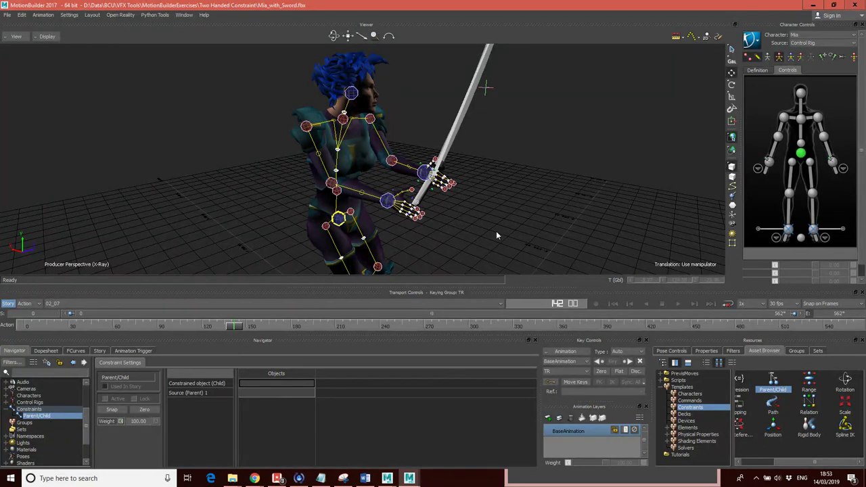
Assign the katana's joint2 as the constrained child object of the Parent/Child constraint.
mouse_move(487, 184)
ctrl+shift+mouse_down()
mouse_move(488, 204)
mouse_move(484, 195)
ctrl+shift+mouse_up()
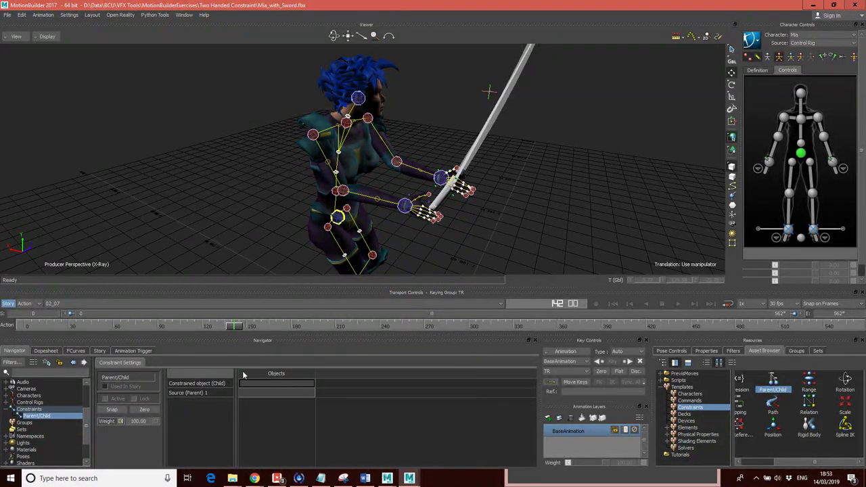
scroll(66, 413, up, 3)
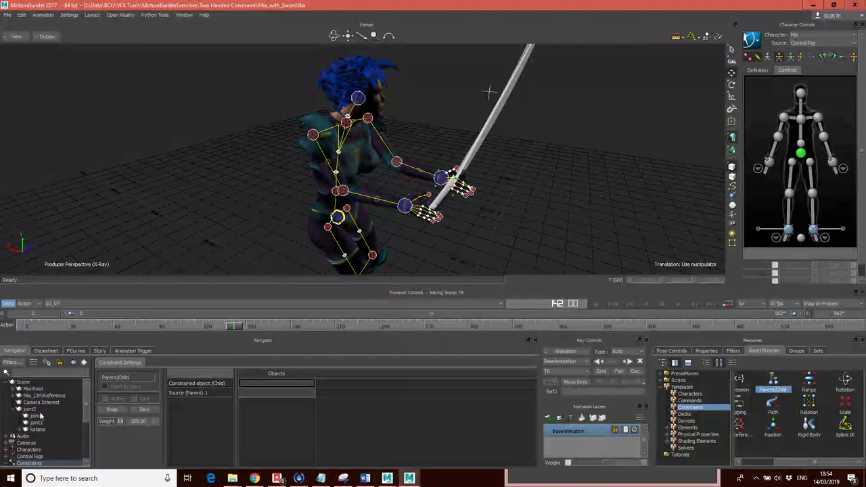
click(31, 410)
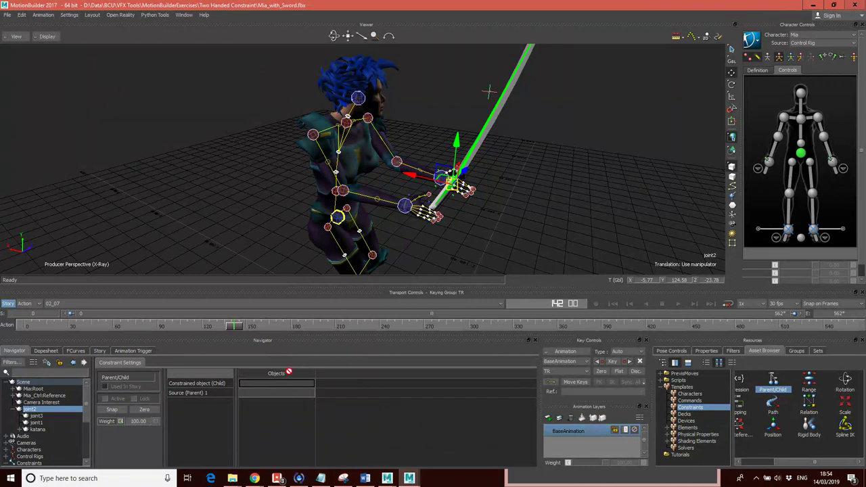
click(281, 387)
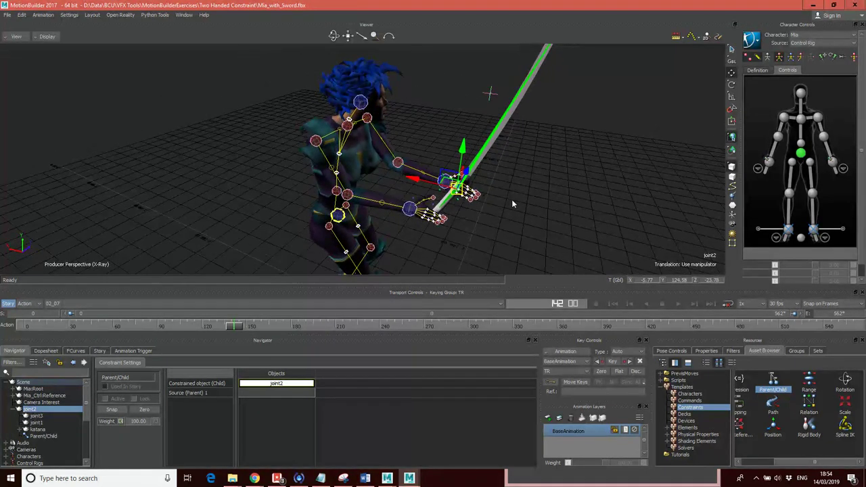
Assign the character's left wrist effector as the constraint's parent source and activate the constraint with Snap.
click(770, 163)
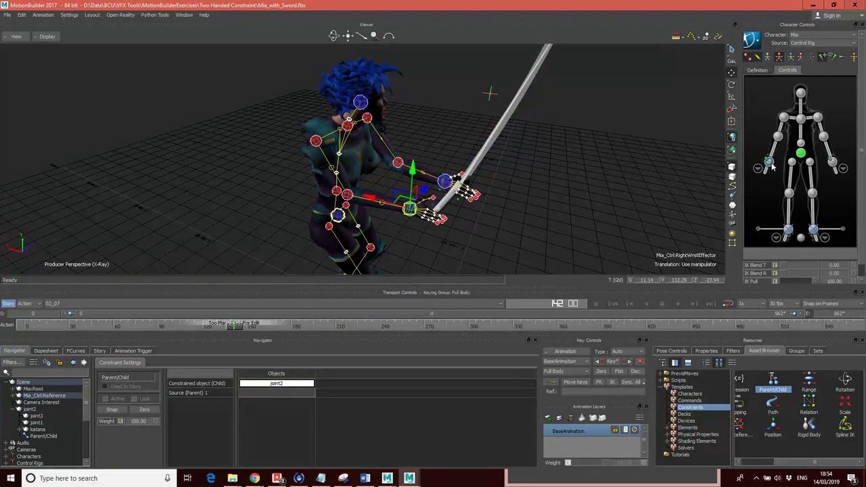
click(832, 164)
alt+drag(548, 203, 291, 394)
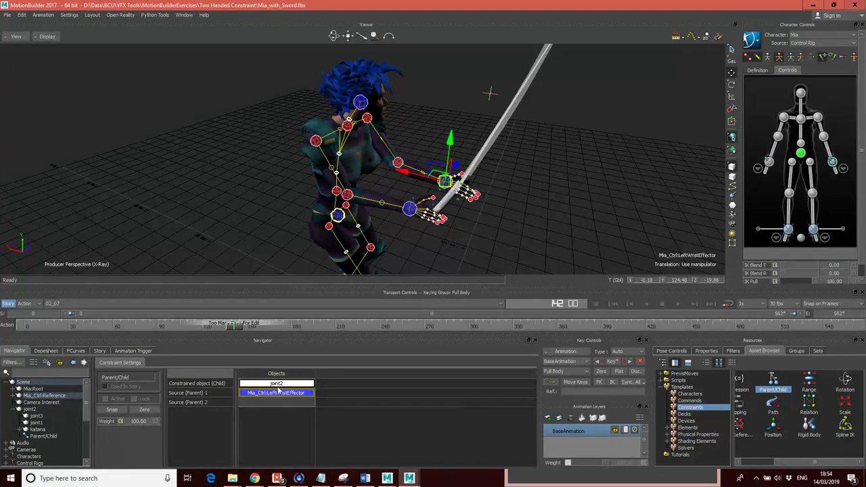
click(112, 411)
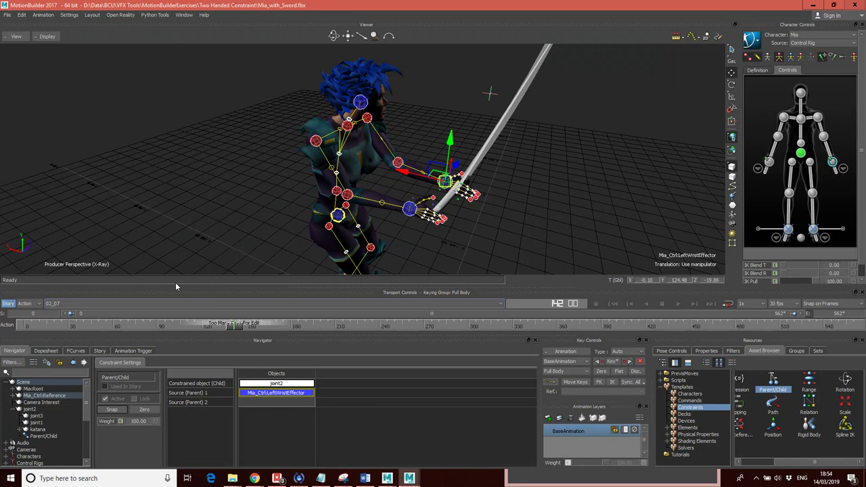
Scrub the animation to frame 140 and examine the katana's handle end at joint1 beside the right hand.
mouse_move(238, 327)
mouse_down()
mouse_move(359, 319)
mouse_move(203, 321)
mouse_move(232, 325)
mouse_up()
scroll(483, 214, up, 3)
scroll(491, 212, down, 3)
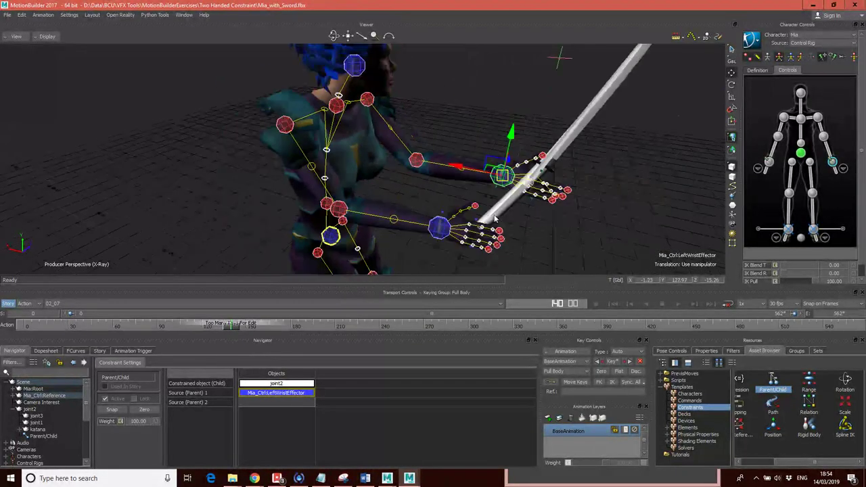
scroll(532, 233, up, 2)
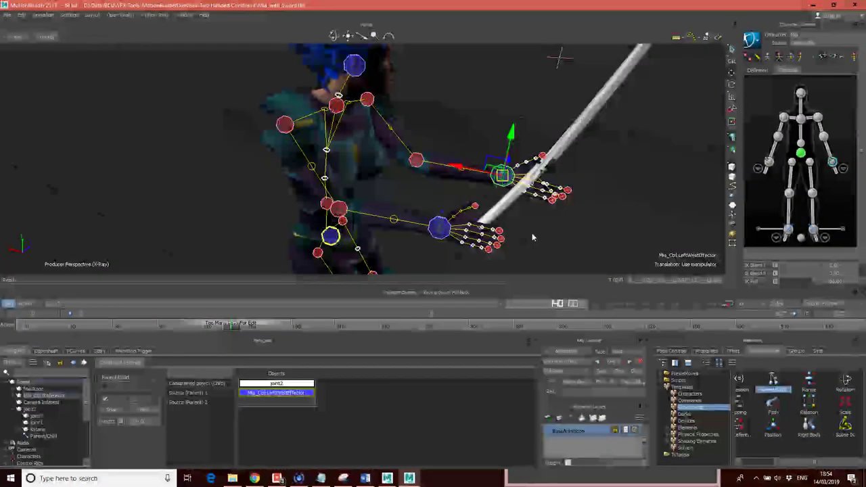
ctrl+shift+drag(538, 226, 507, 199)
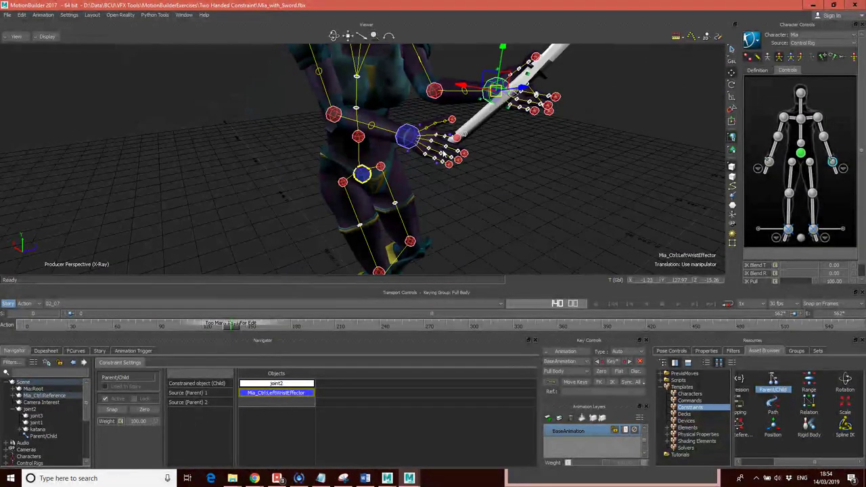
click(464, 137)
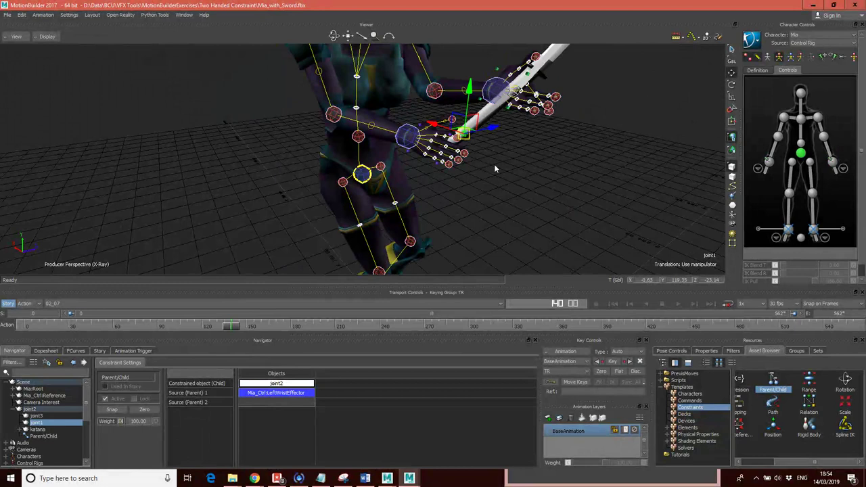
Create an auxiliary effector on the character's right wrist and select it.
click(410, 138)
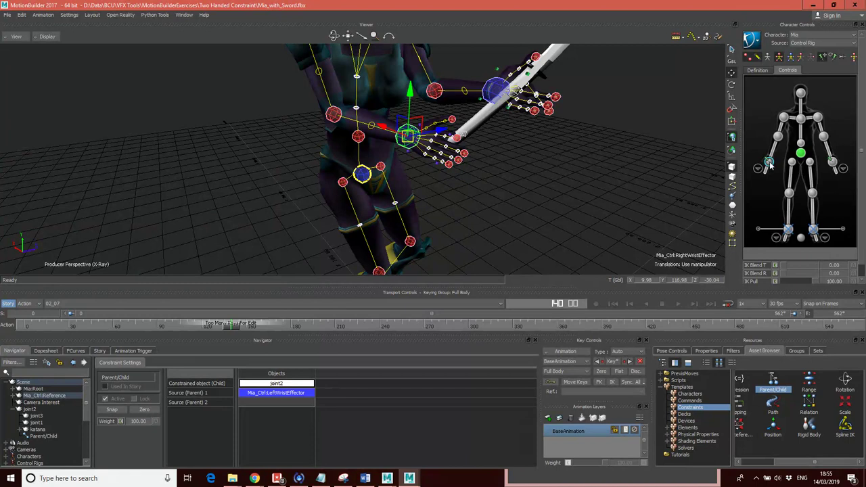
right_click(769, 163)
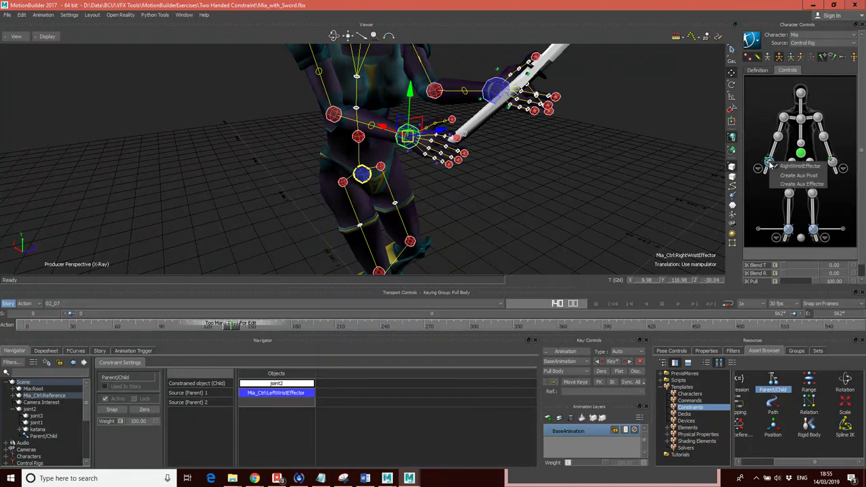
click(803, 184)
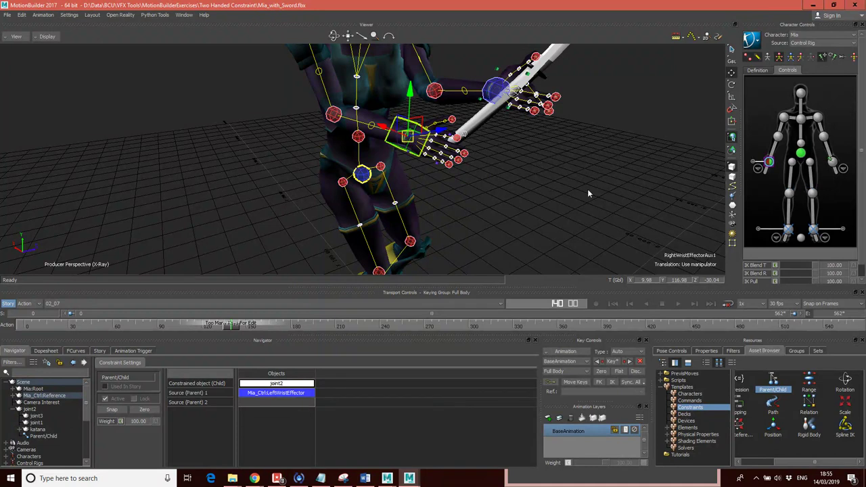
click(752, 163)
Move the right wrist auxiliary effector to the katana handle, at about X 5.39, Y 121.28, Z -26.81.
mouse_move(506, 181)
ctrl+shift+mouse_down()
mouse_move(523, 195)
mouse_move(511, 187)
ctrl+shift+mouse_up()
mouse_move(418, 157)
mouse_down()
mouse_move(419, 146)
mouse_move(394, 141)
mouse_move(407, 148)
mouse_up()
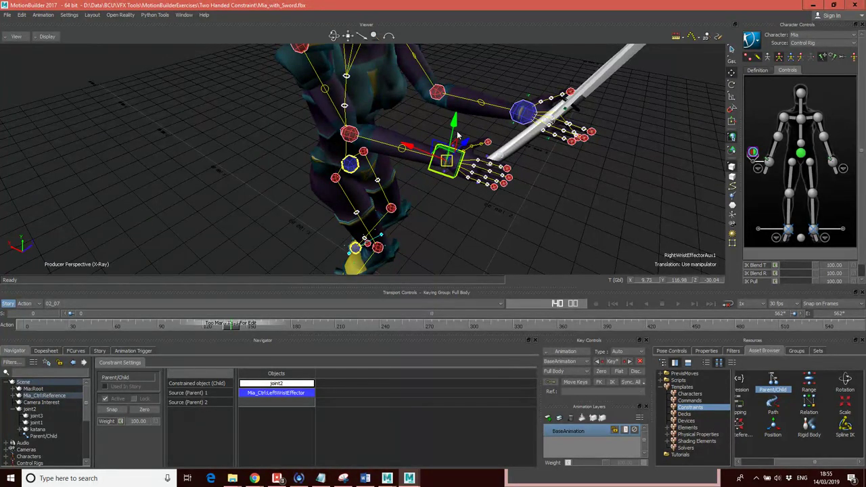
ctrl+shift+drag(548, 174, 355, 112)
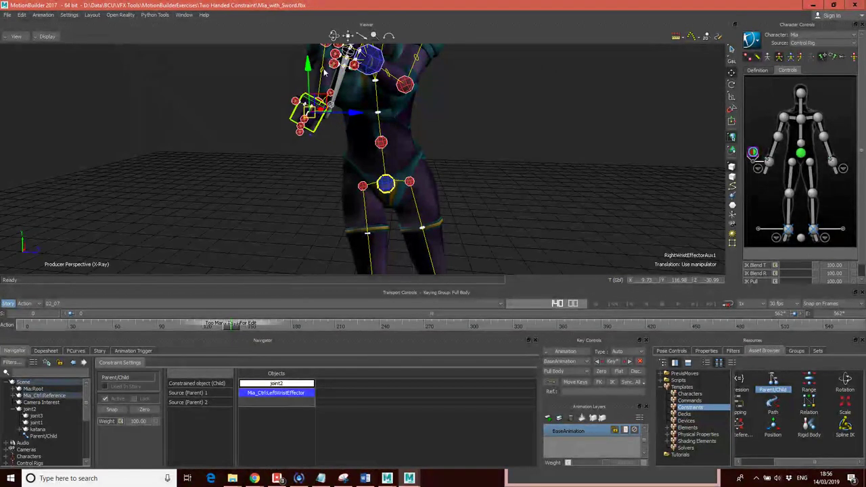
drag(307, 70, 307, 46)
drag(345, 91, 441, 141)
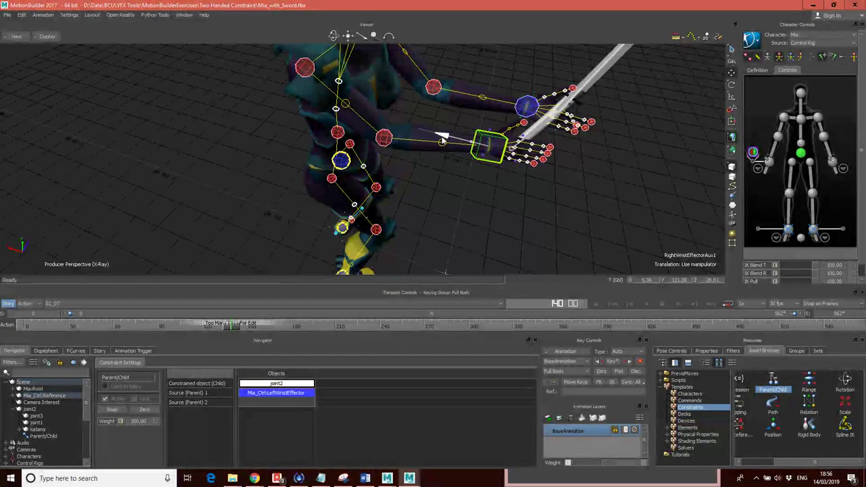
Rotate the right wrist auxiliary effector to about 18.80 in global Z so the hand lines up with the handle.
click(731, 85)
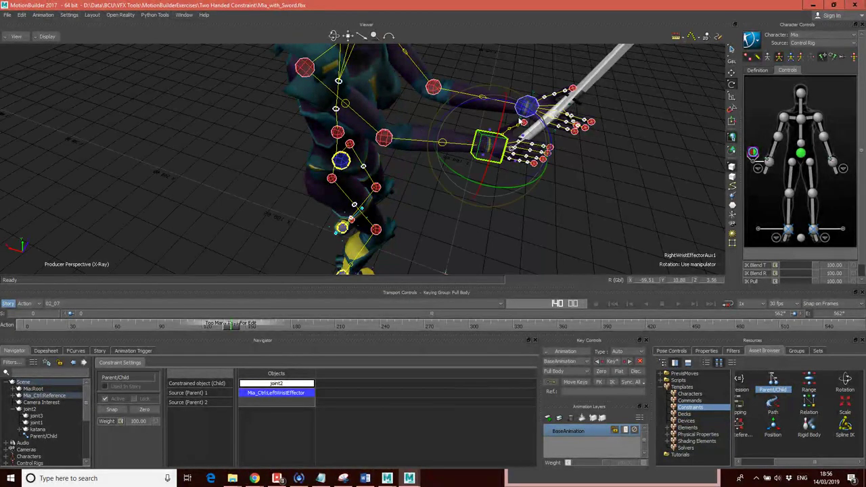
ctrl+shift+drag(545, 173, 507, 143)
scroll(502, 142, up, 3)
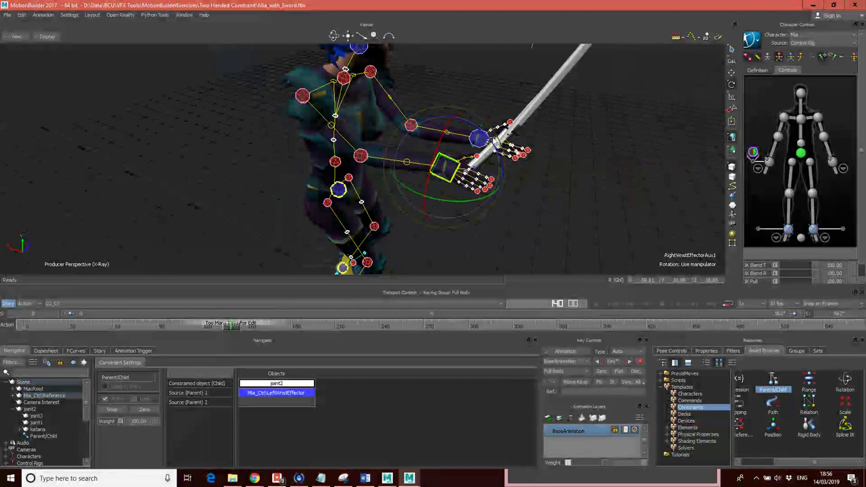
mouse_move(530, 180)
ctrl+shift+mouse_down()
mouse_move(514, 170)
mouse_move(516, 178)
ctrl+shift+mouse_up()
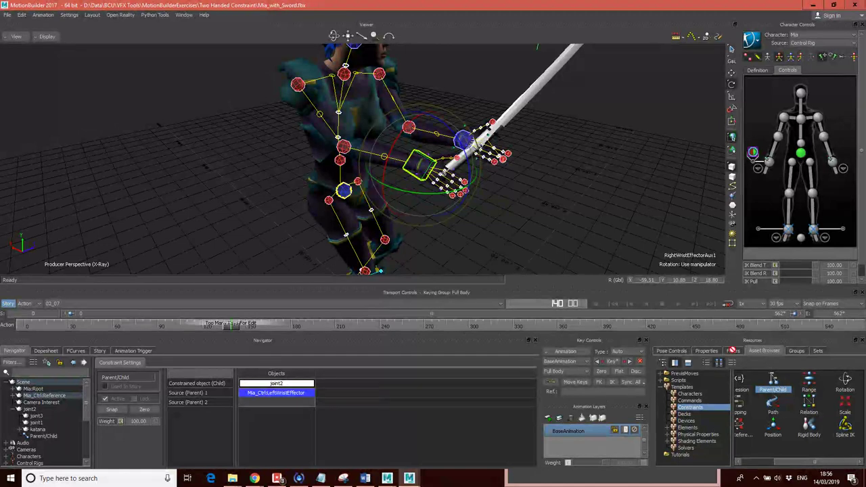
Add a second Parent/Child constraint and assign the katana's joint1 as its parent source.
click(548, 184)
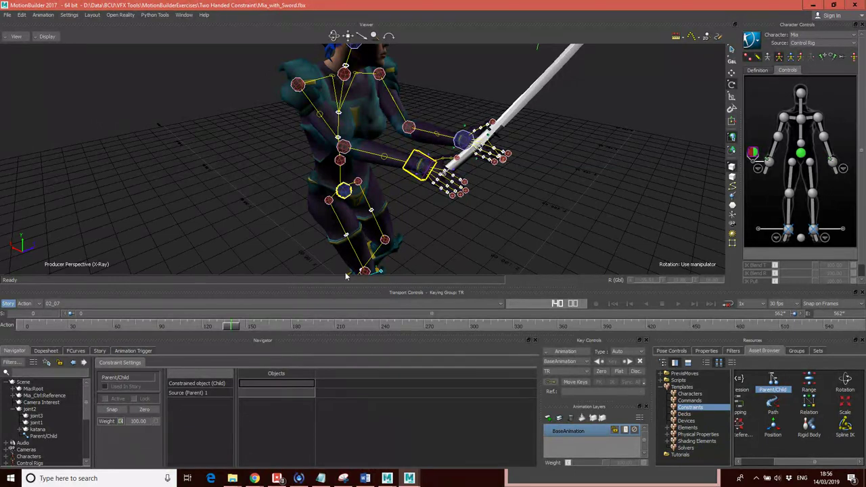
click(37, 422)
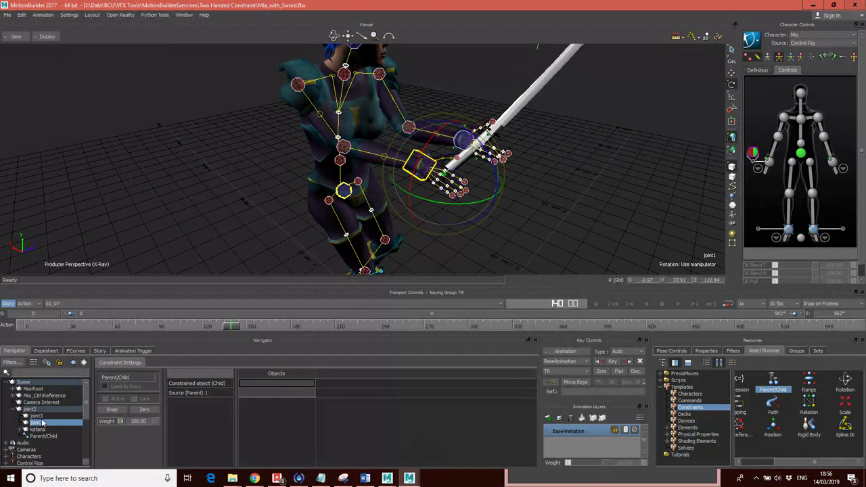
drag(38, 423, 279, 396)
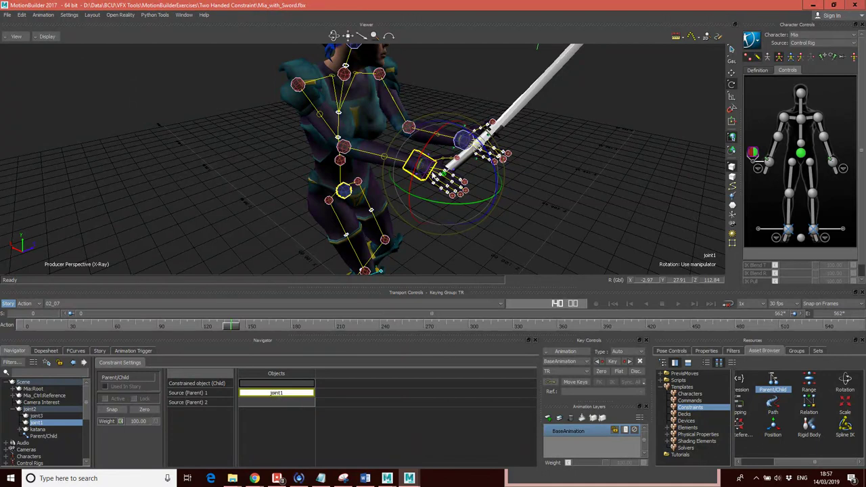
Assign the right wrist auxiliary effector as the second constraint's child object and activate the constraint with Snap.
click(754, 153)
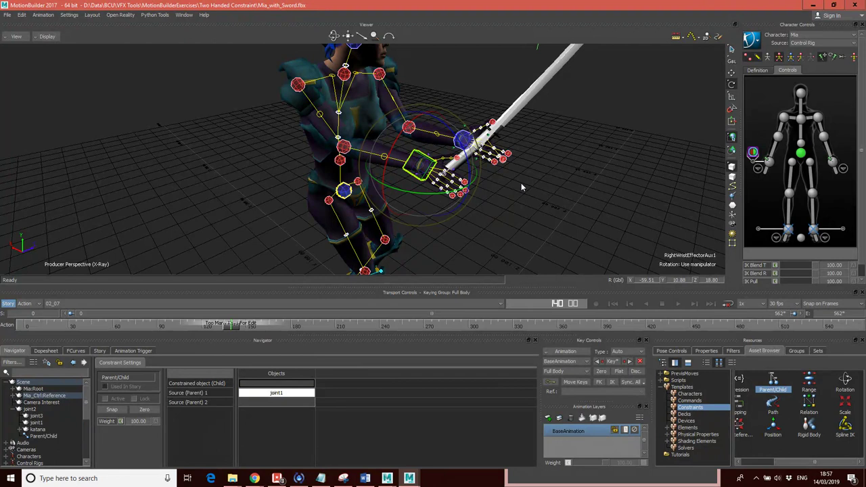
click(479, 144)
click(413, 175)
click(753, 154)
click(753, 153)
alt+drag(506, 207, 277, 384)
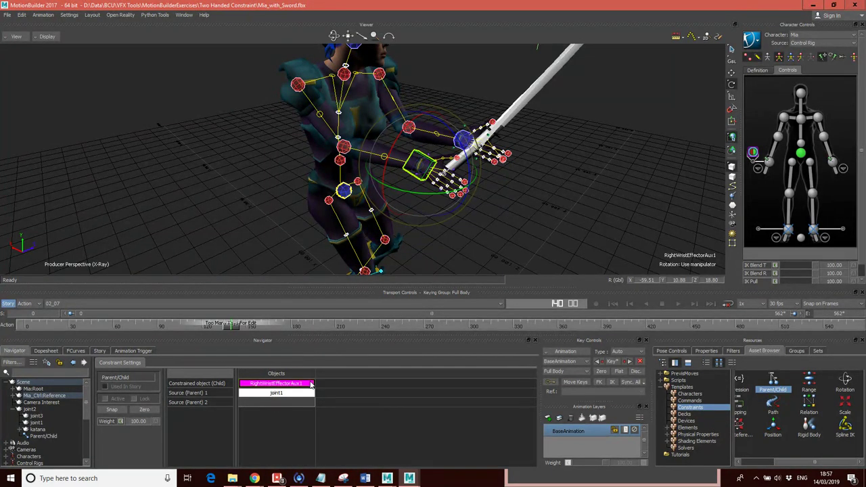
click(113, 410)
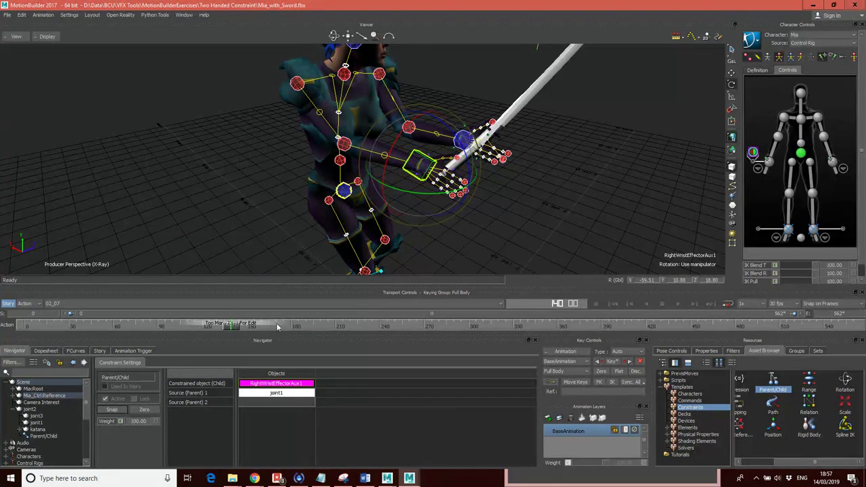
Scrub the animation back to frame 69 and check both hands' grip on the katana.
mouse_move(226, 330)
mouse_down()
mouse_move(332, 327)
mouse_move(318, 325)
mouse_move(345, 316)
mouse_move(406, 323)
mouse_move(95, 328)
mouse_move(133, 332)
mouse_up()
ctrl+shift+drag(521, 160, 495, 172)
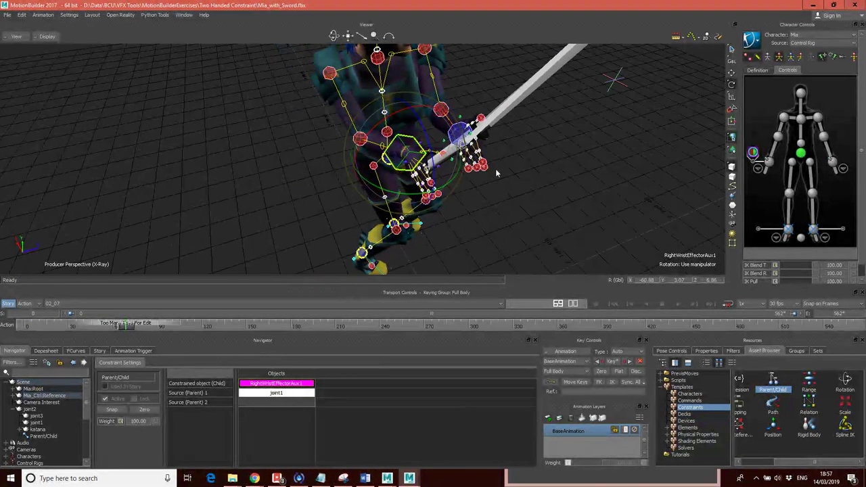